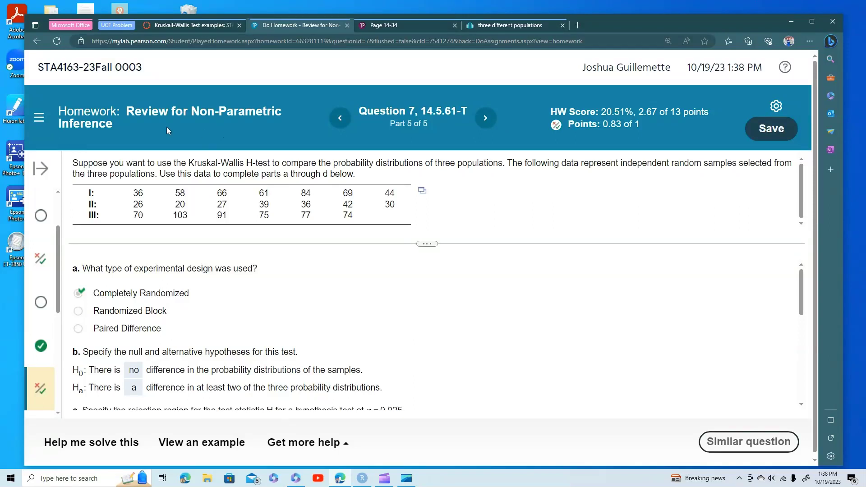
Highlight the homework title, the Kruskal-Wallis H-test name and the three-populations phrase.
left_click_drag(126, 112, 264, 106)
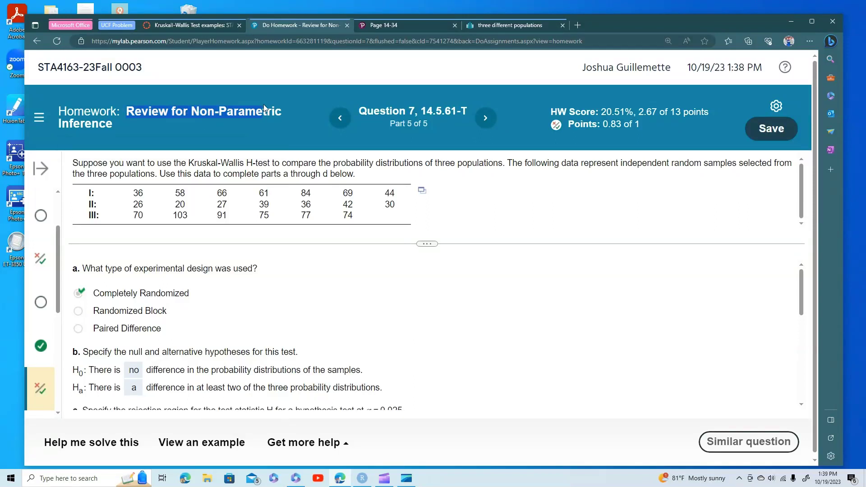
left_click(274, 106)
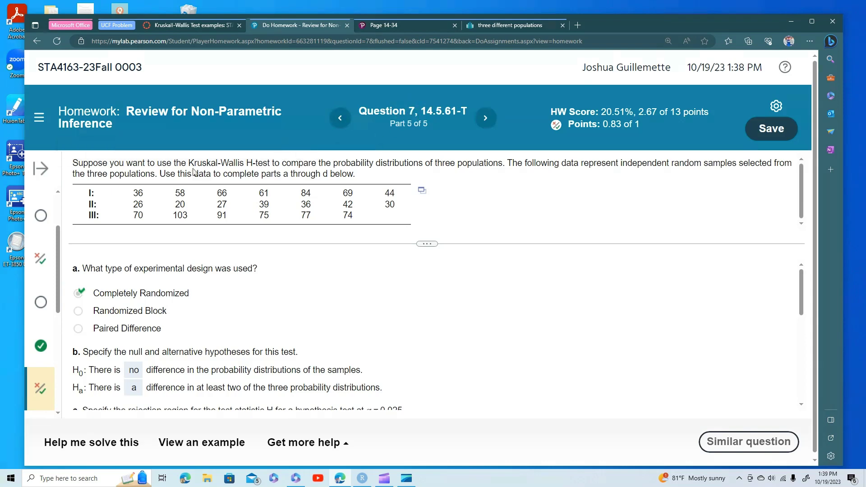
left_click_drag(188, 164, 272, 165)
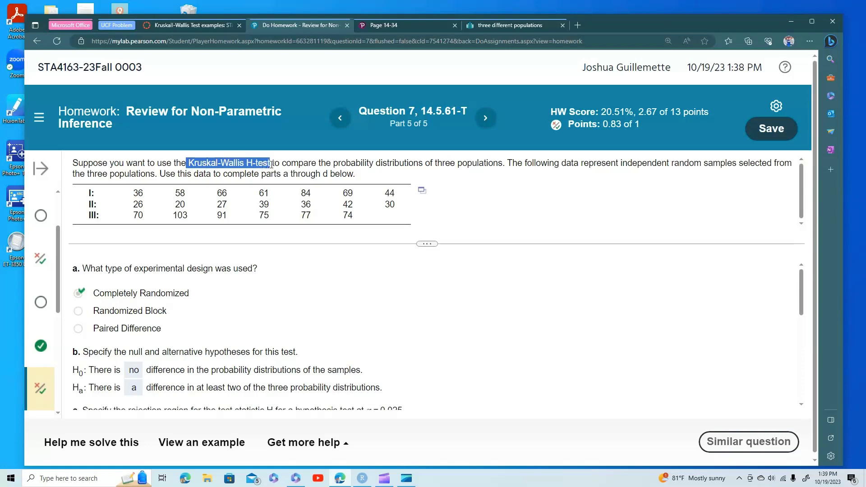
left_click(271, 164)
left_click_drag(249, 162, 272, 164)
left_click(272, 163)
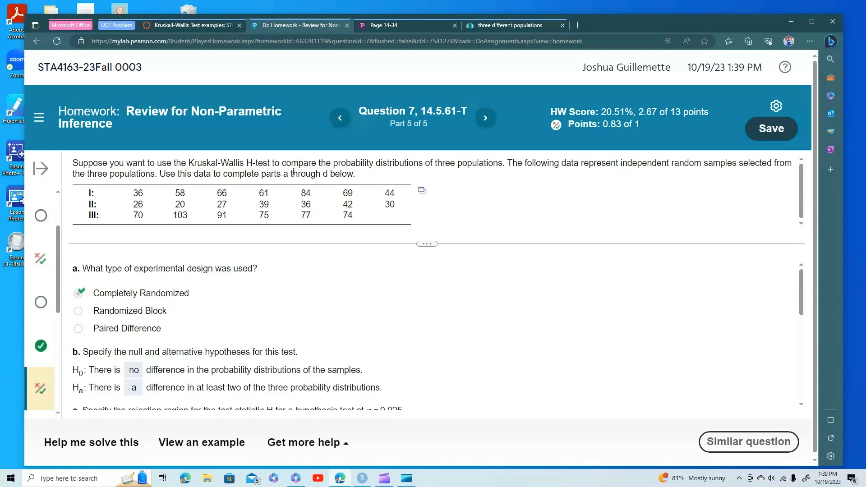
left_click_drag(336, 164, 501, 166)
left_click(500, 166)
Highlight the sample data description, the Completely Randomized answer and the independent samples wording.
left_click_drag(188, 162, 246, 164)
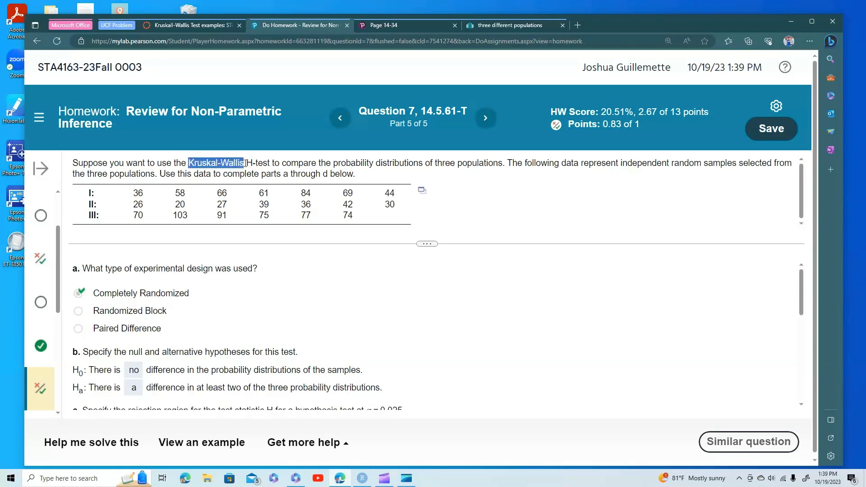
left_click(245, 163)
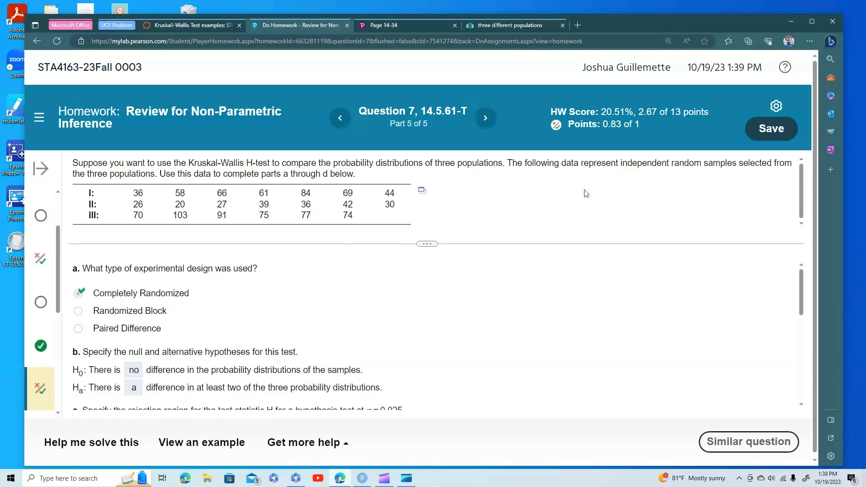
left_click_drag(547, 163, 758, 166)
left_click(649, 195)
left_click_drag(98, 294, 195, 297)
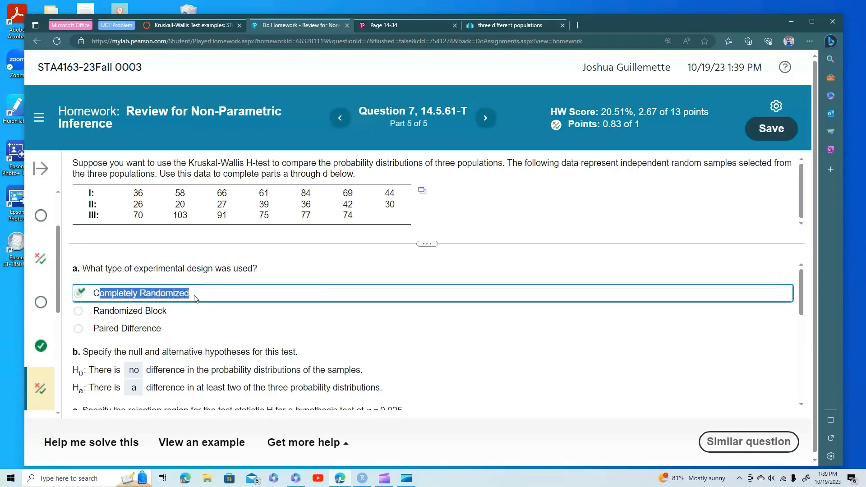
left_click(193, 297)
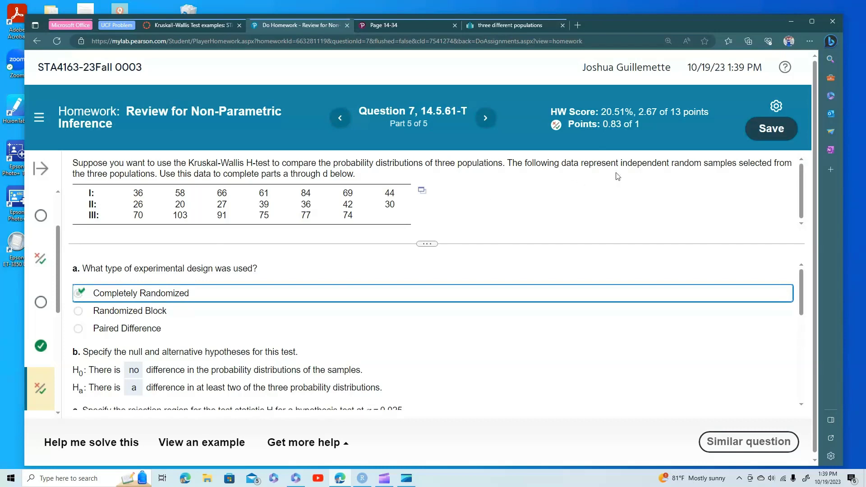
left_click_drag(616, 163, 727, 163)
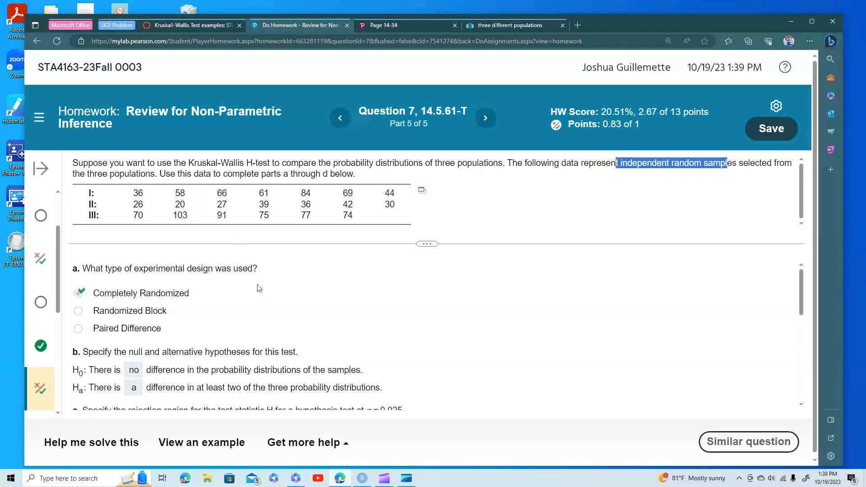
left_click(601, 177)
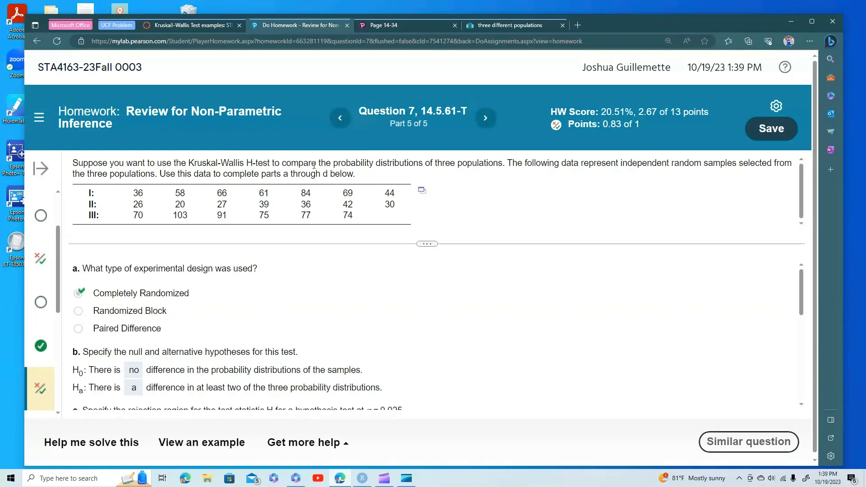
Highlight the null and alternative hypothesis statements in the homework.
scroll(188, 263, "down", 1)
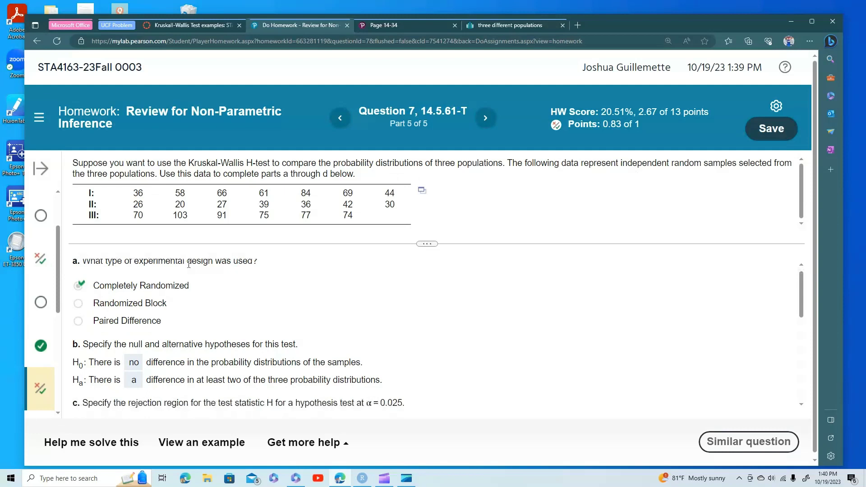
scroll(189, 264, "down", 3)
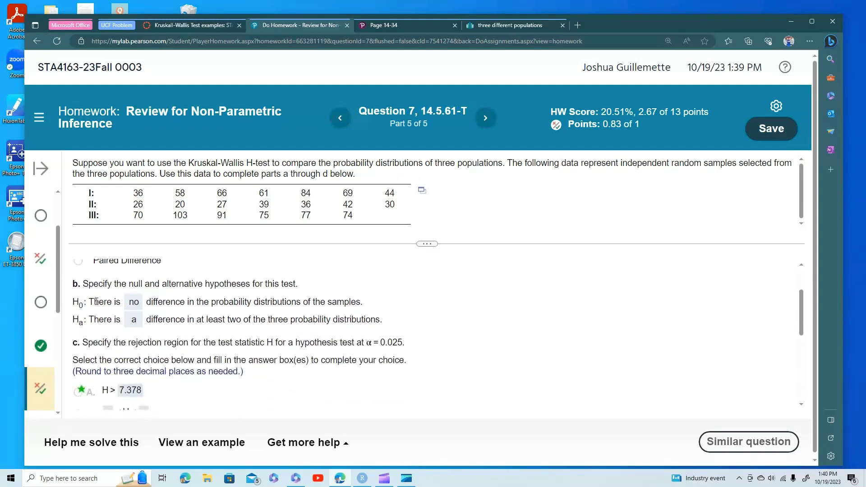
left_click_drag(96, 302, 294, 301)
left_click(113, 315)
left_click_drag(96, 319, 383, 321)
left_click(383, 322)
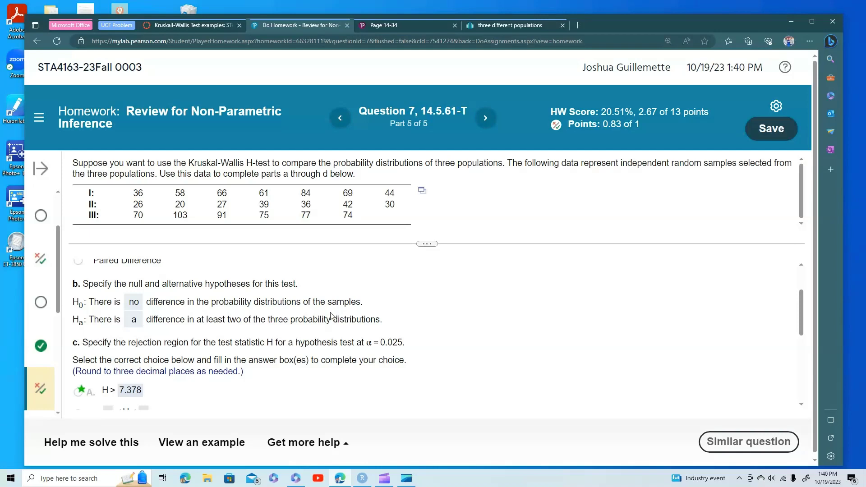
Highlight the rejection region wording in part c.
scroll(241, 358, "down", 2)
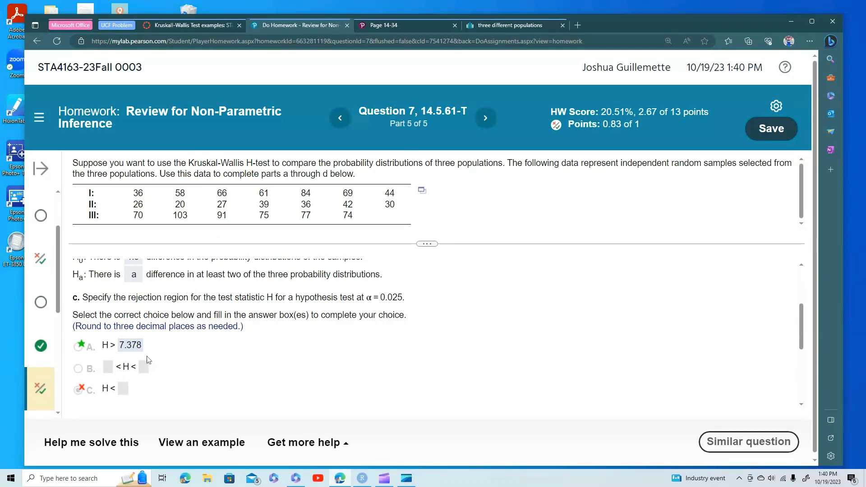
scroll(149, 361, "down", 2)
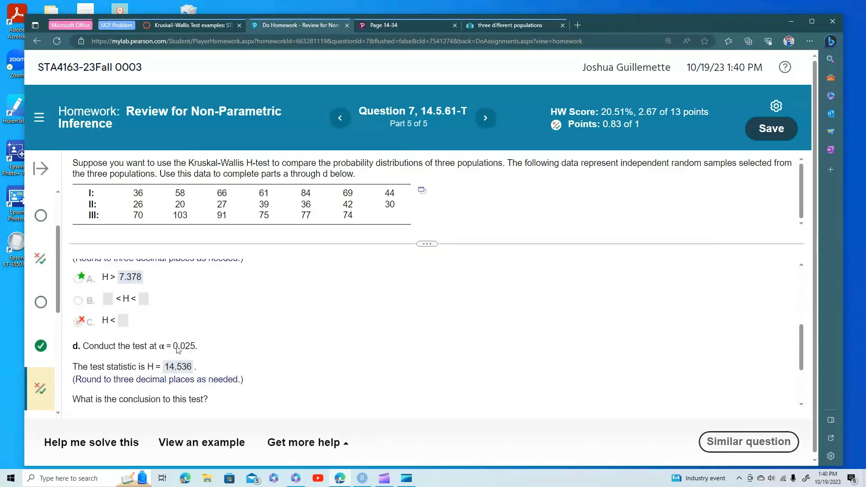
scroll(182, 377, "down", 2)
scroll(182, 377, "down", 2)
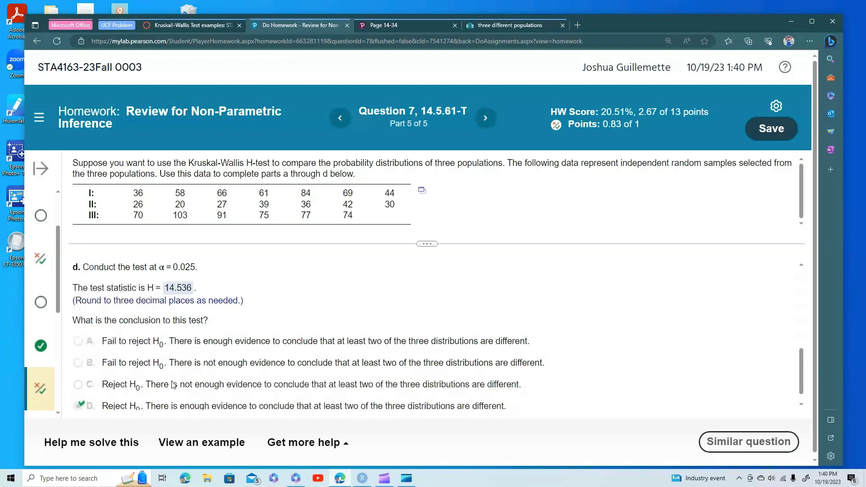
scroll(212, 369, "up", 3)
scroll(212, 369, "up", 3)
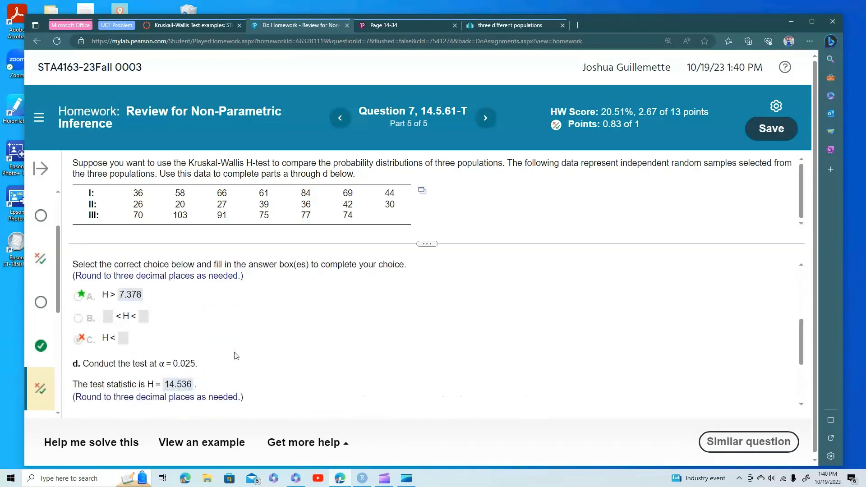
left_click_drag(127, 291, 251, 291)
left_click(251, 291)
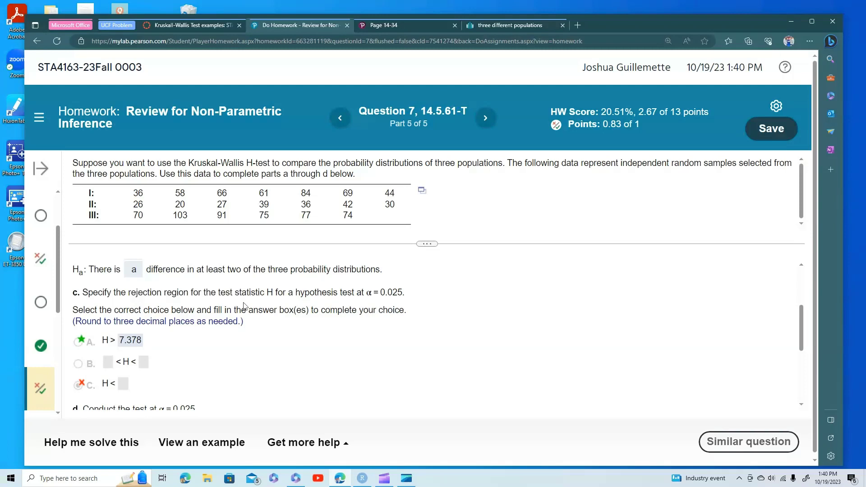
scroll(246, 305, "up", 5)
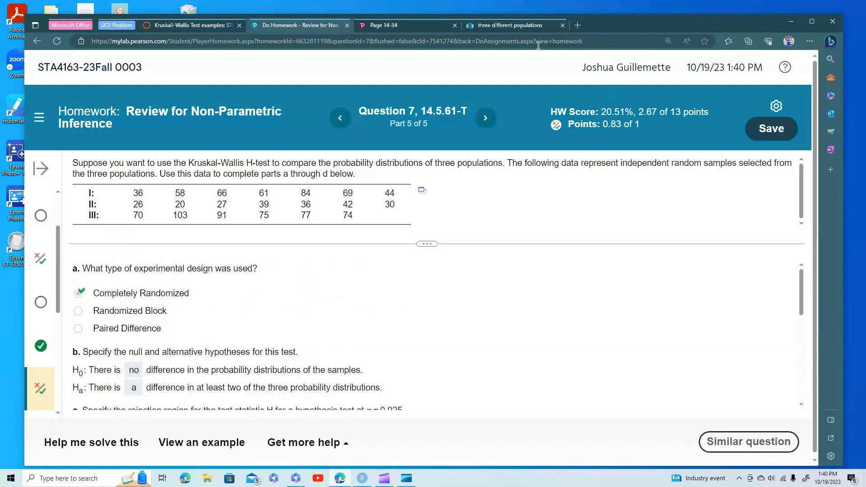
Run StatCrunch's Kruskal-Wallis test on columns I, II and III, noting chi-square 14.536099.
left_click(518, 26)
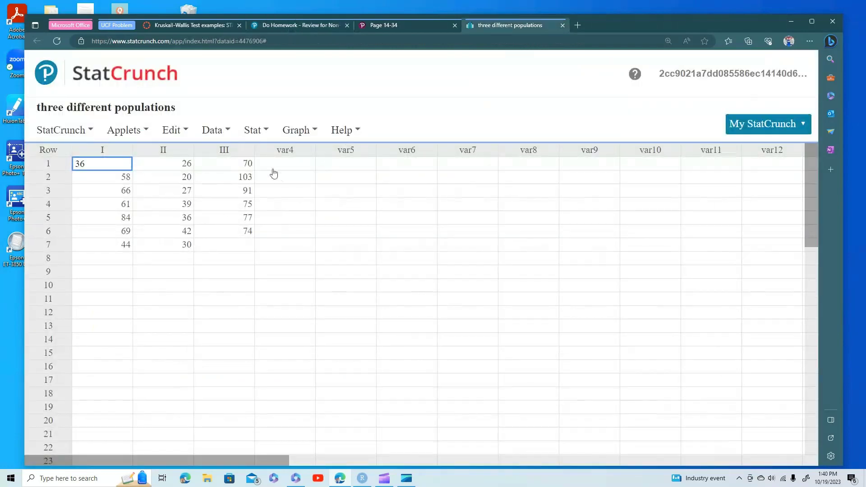
left_click(251, 131)
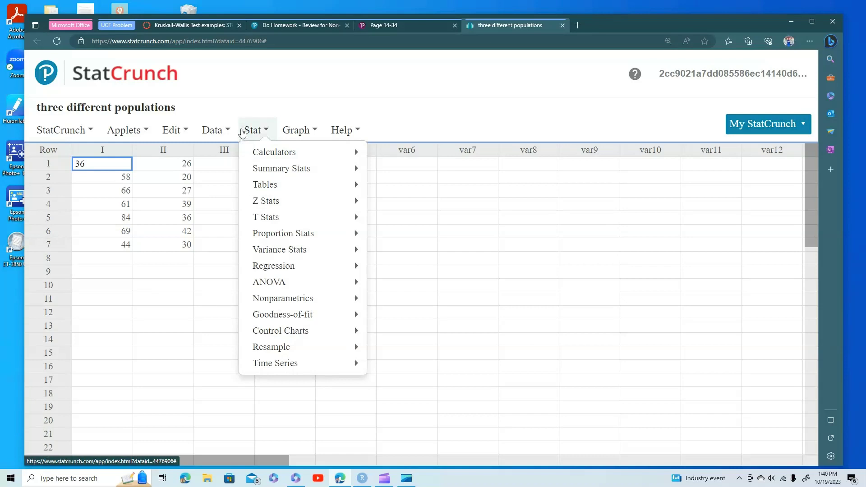
mouse_move(265, 300)
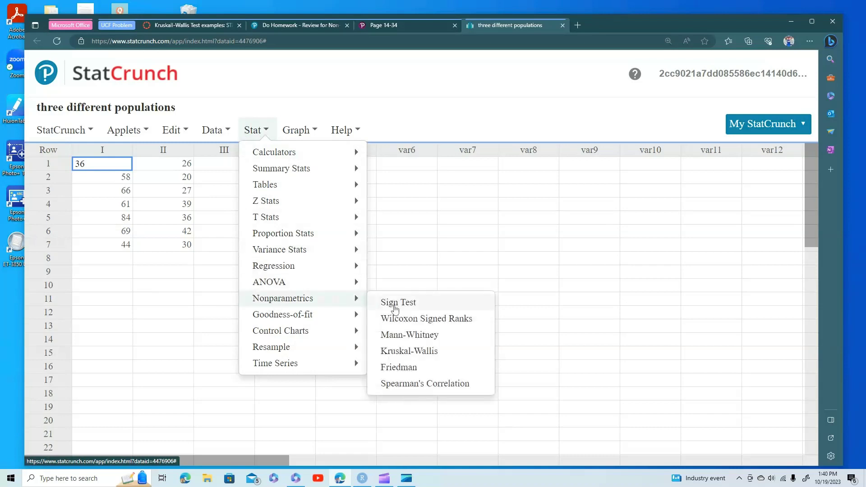
left_click(394, 355)
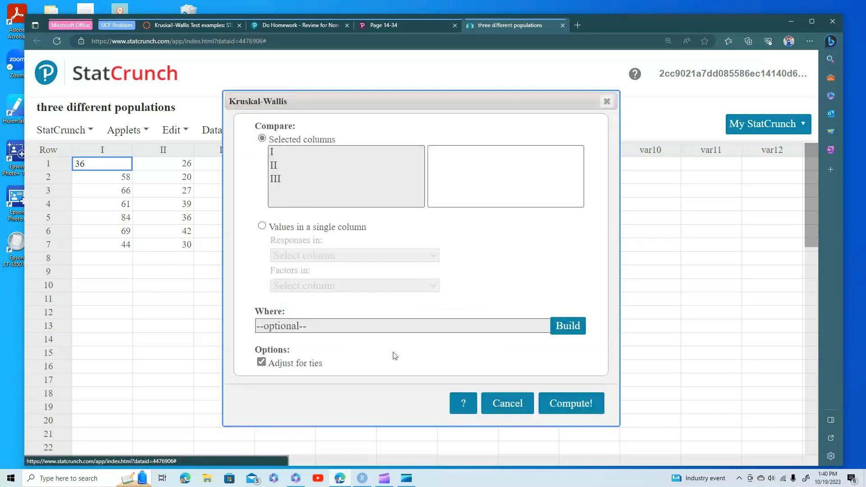
left_click(289, 151)
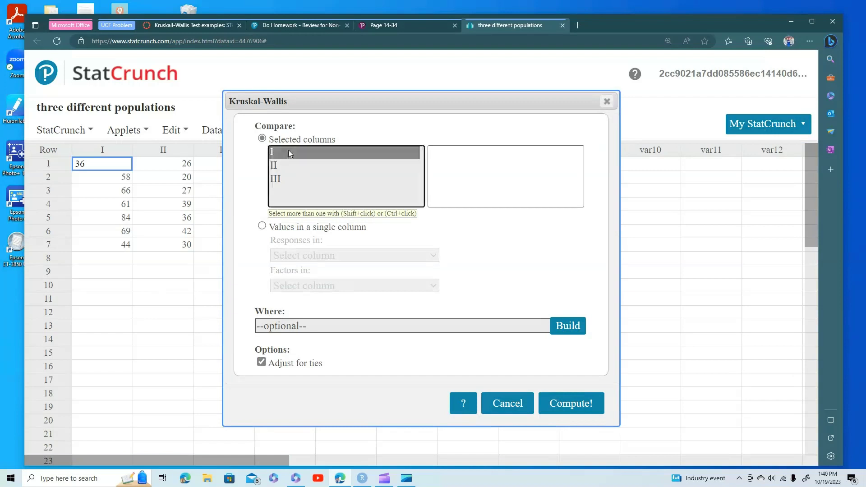
left_click_drag(283, 168, 300, 247)
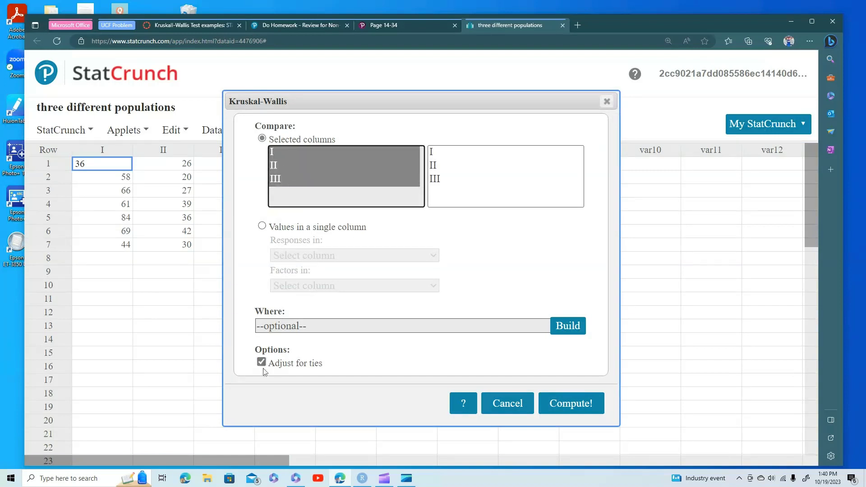
left_click(566, 404)
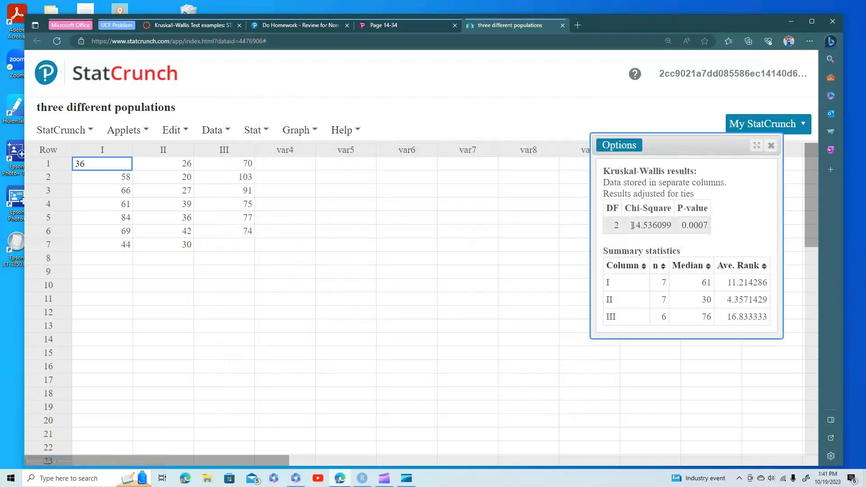
left_click_drag(632, 225, 655, 227)
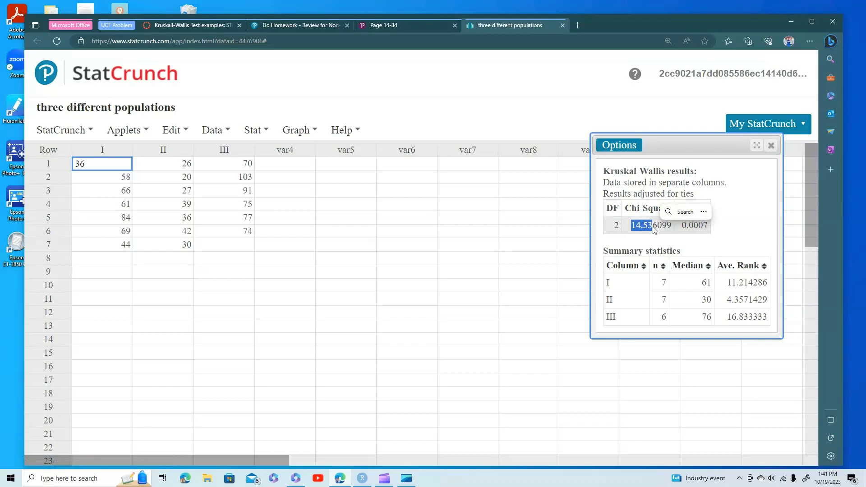
Compare part d's H = 14.536 with the StatCrunch results, noting the P-value 0.0007.
left_click(183, 27)
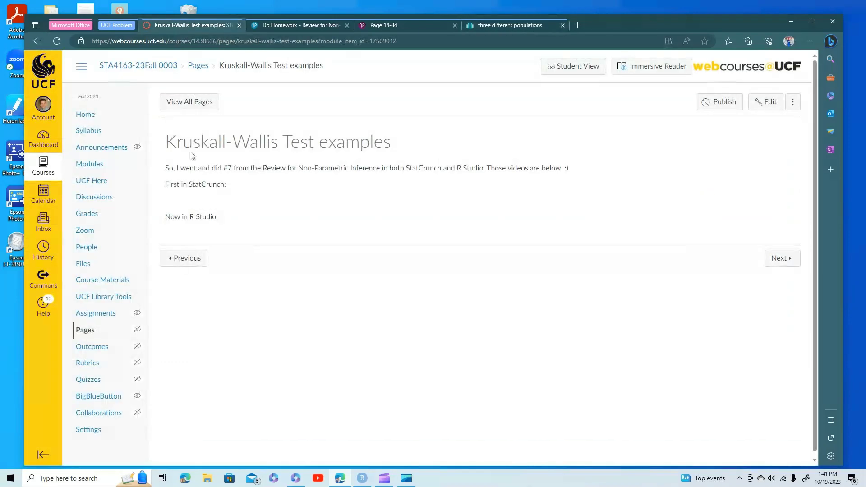
left_click(300, 27)
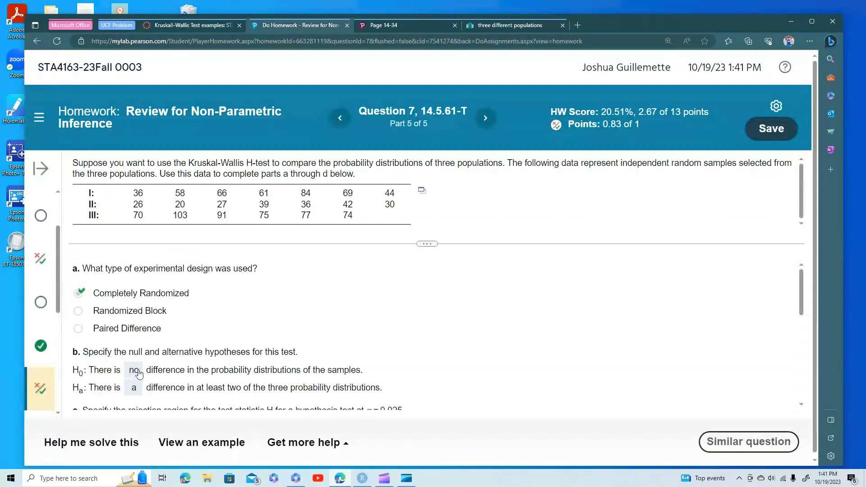
scroll(141, 369, "down", 5)
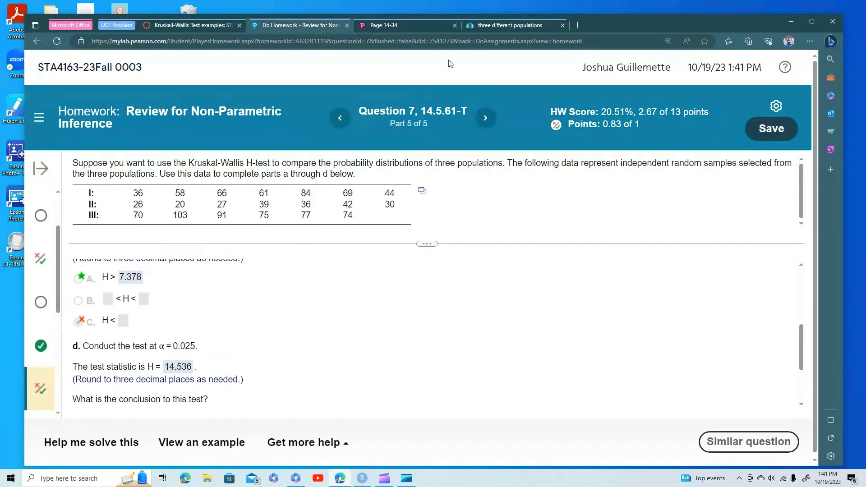
left_click(508, 29)
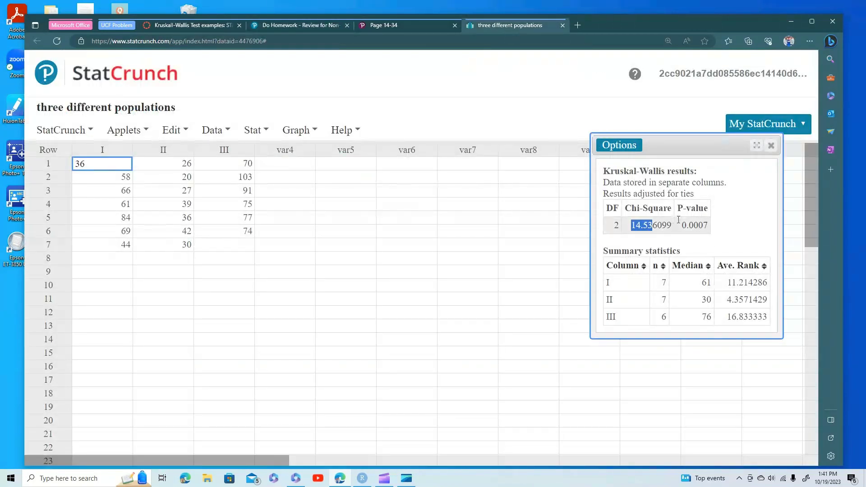
left_click_drag(680, 221, 709, 226)
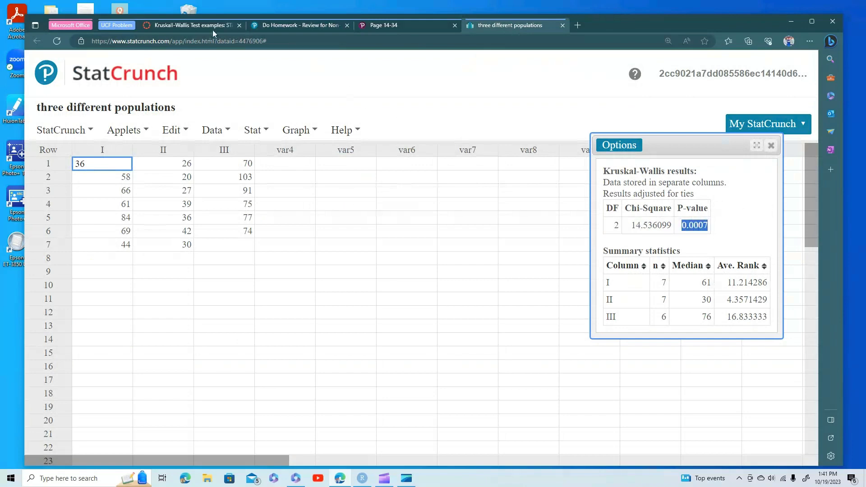
left_click(272, 27)
scroll(200, 370, "down", 3)
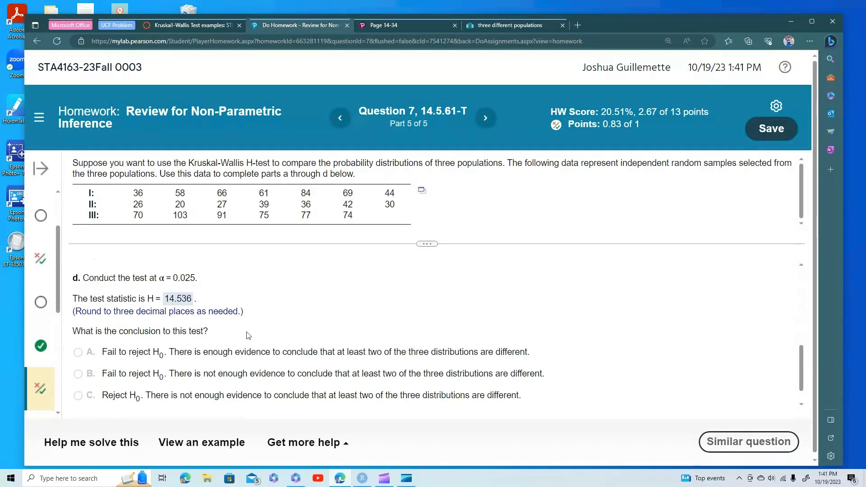
scroll(224, 318, "up", 3)
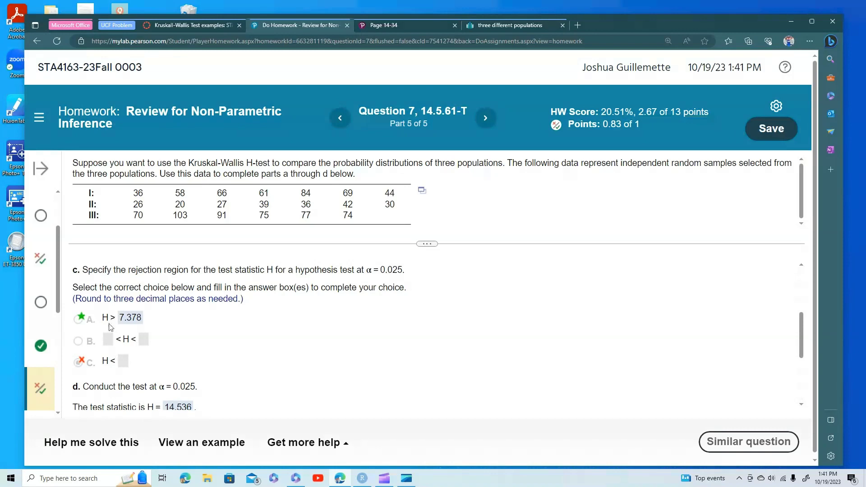
scroll(176, 320, "up", 1)
scroll(177, 320, "up", 3)
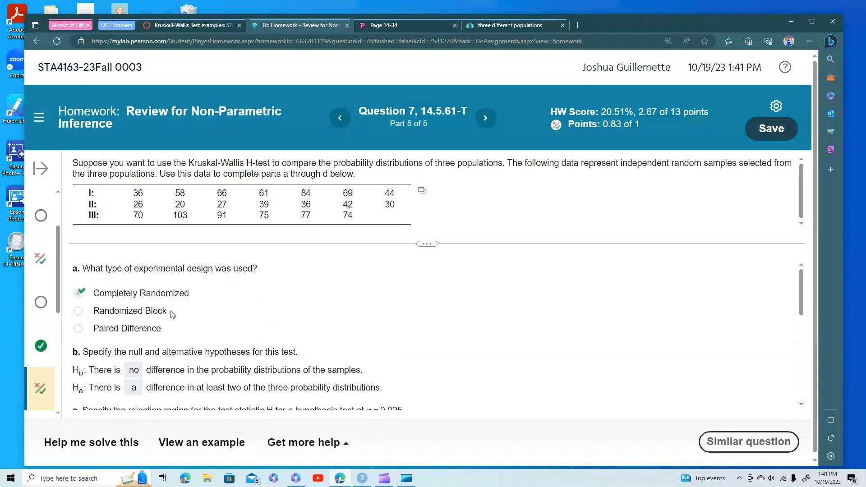
scroll(173, 315, "down", 1)
left_click_drag(109, 342, 215, 343)
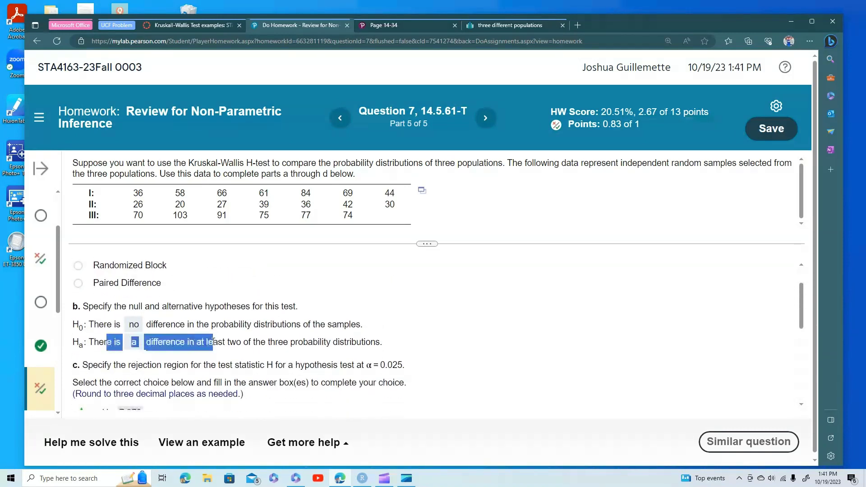
left_click(216, 343)
scroll(122, 351, "down", 2)
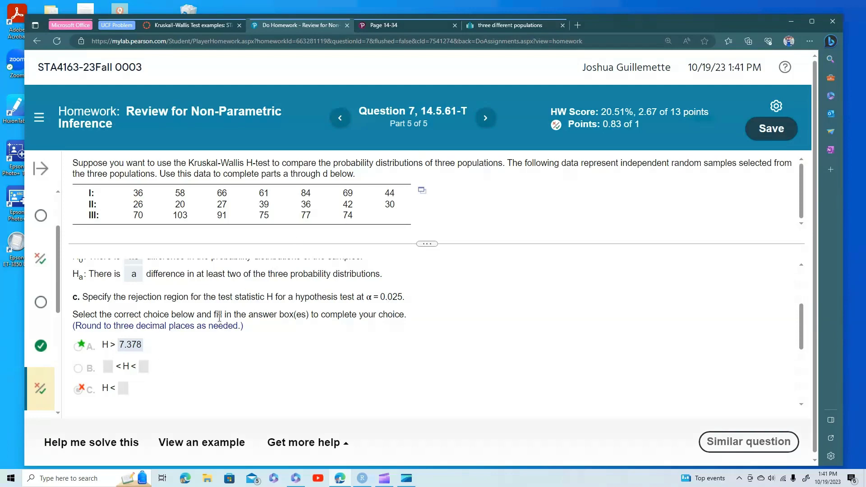
Note the Kruskal-Wallis Chi-Square 14.536099 and DF 2 in StatCrunch.
left_click(477, 27)
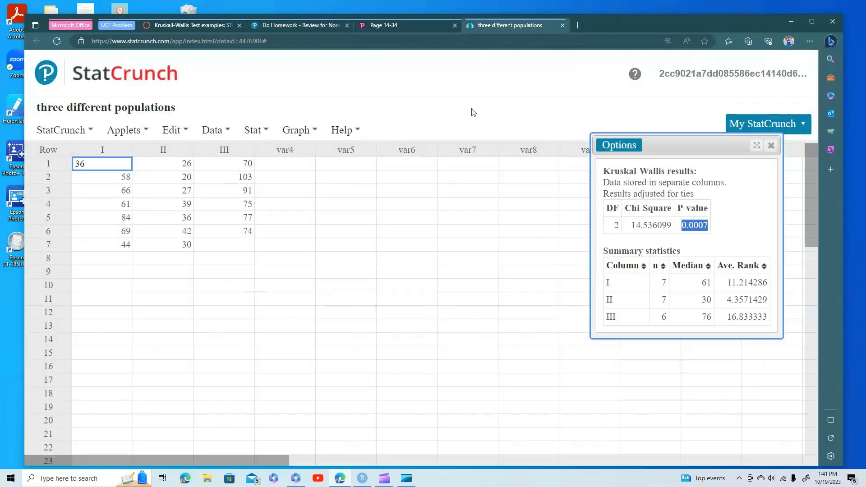
double_click(650, 225)
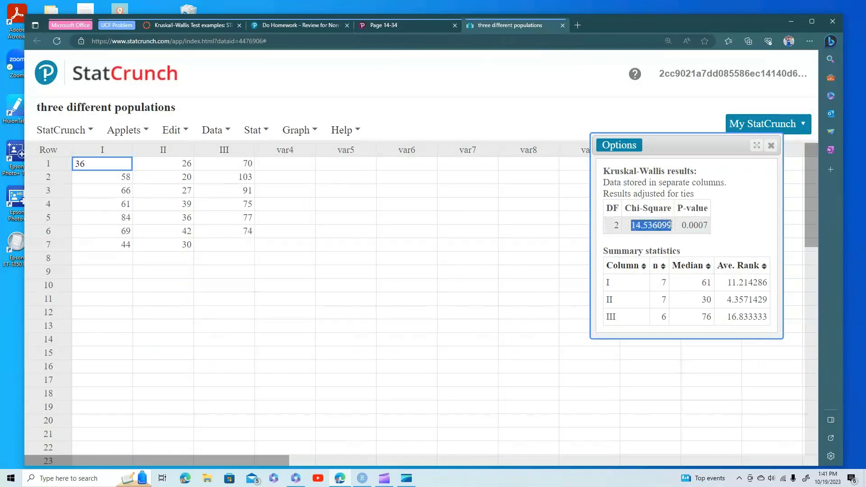
double_click(616, 226)
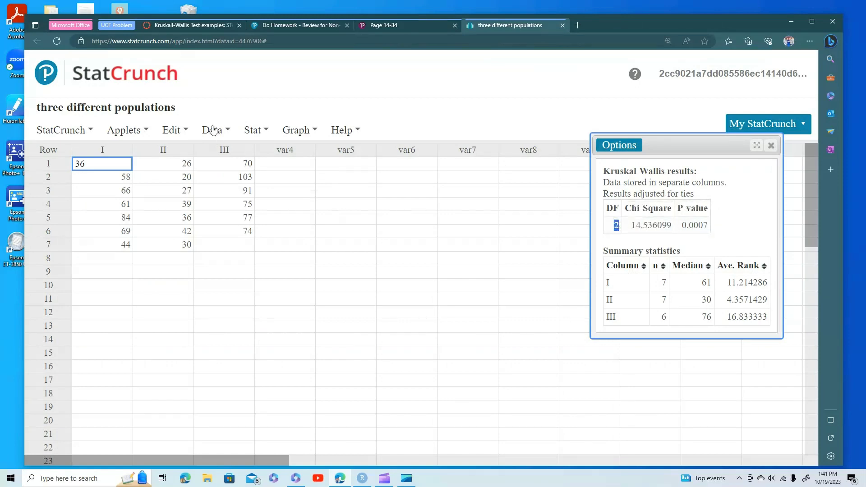
Find the chi-square critical value for DF 2 with right-tail probability 0.025: 7.3777589.
left_click(253, 130)
mouse_move(291, 154)
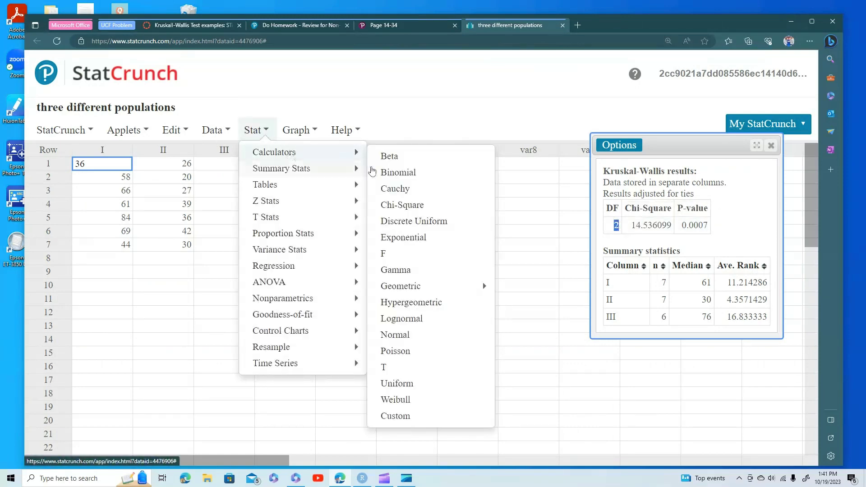
left_click(408, 204)
left_click_drag(512, 126, 216, 70)
double_click(287, 351)
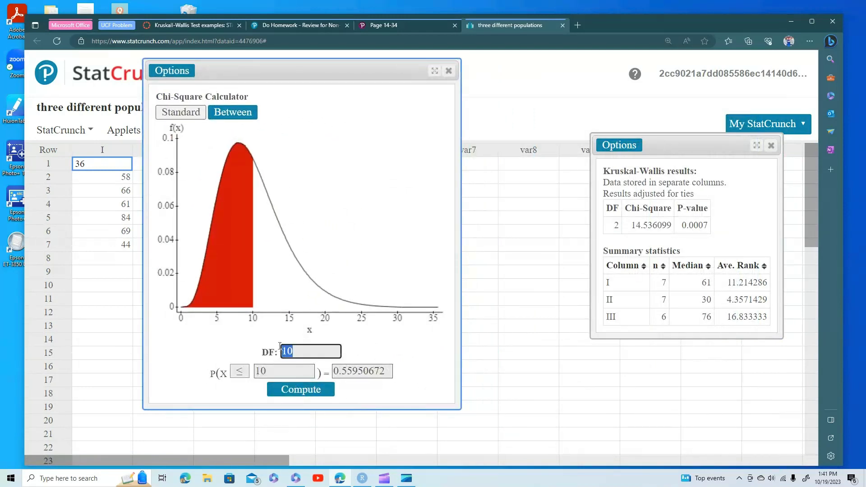
type("2")
left_click(239, 370)
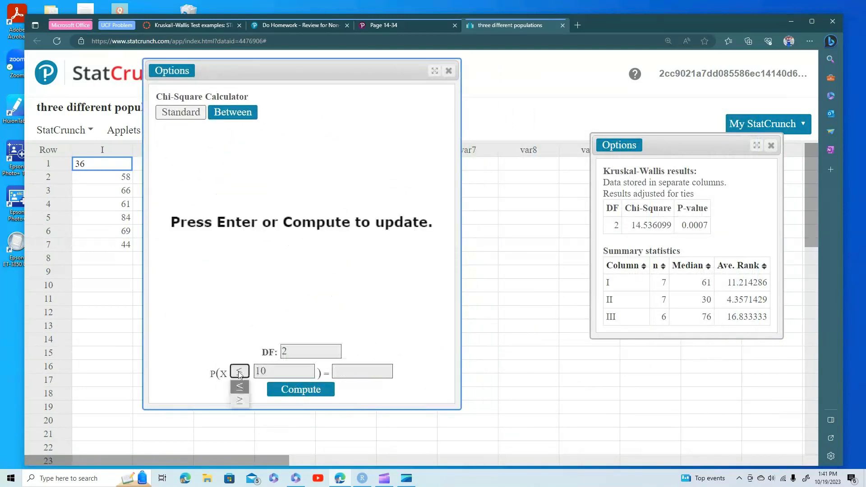
left_click(241, 403)
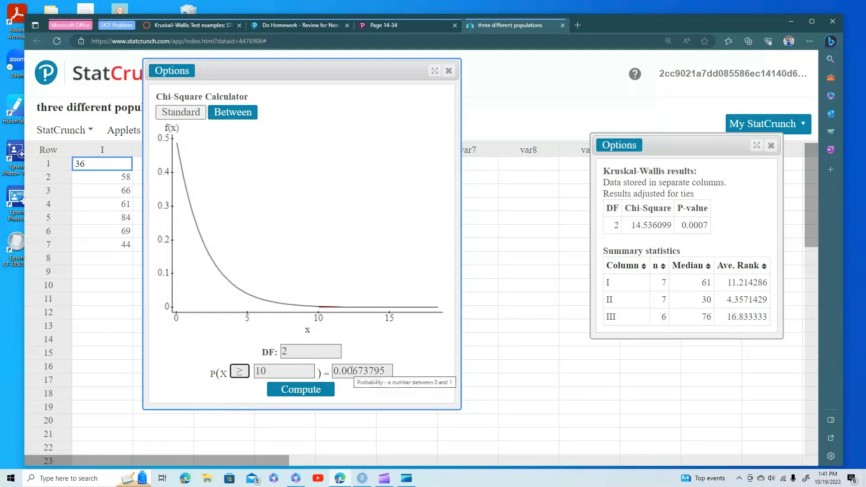
left_click_drag(347, 371, 385, 374)
type("25")
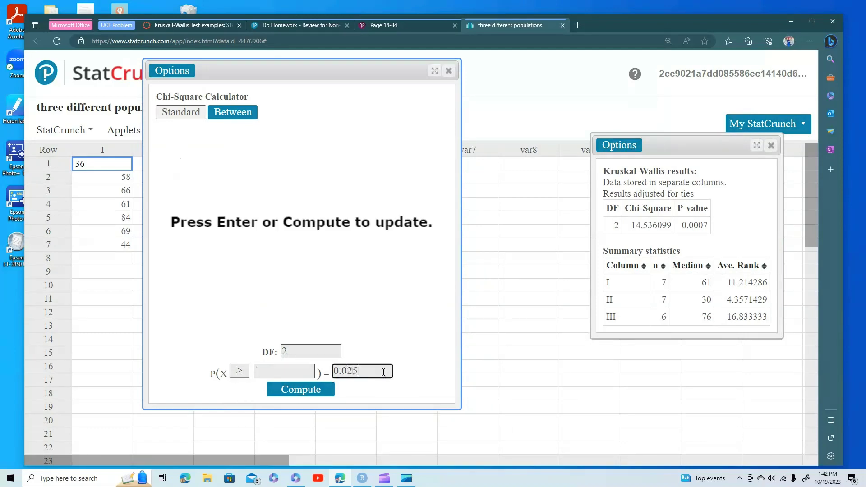
left_click(332, 389)
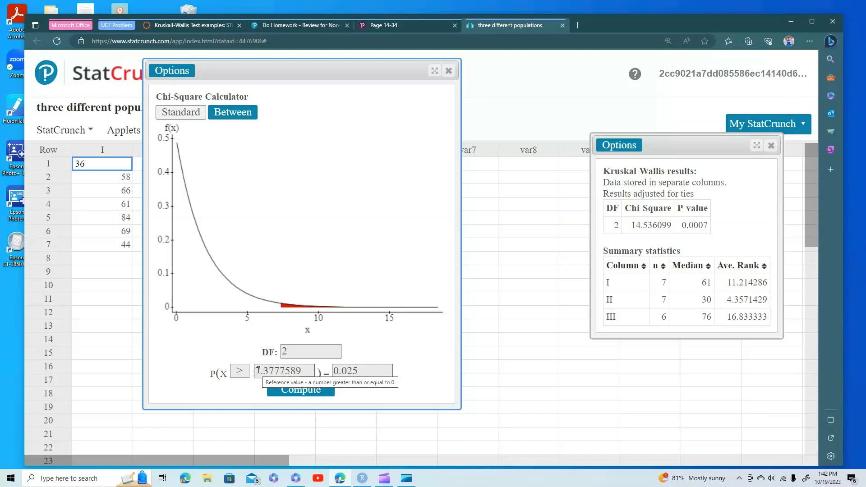
left_click_drag(256, 371, 275, 371)
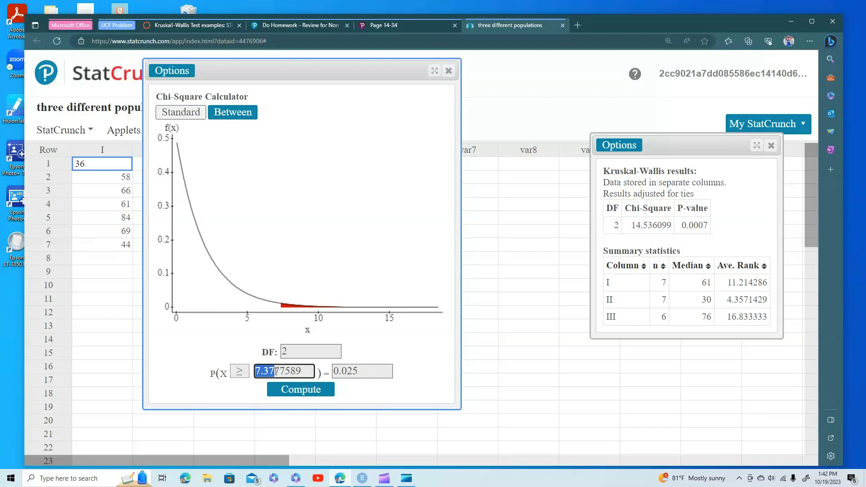
left_click(271, 27)
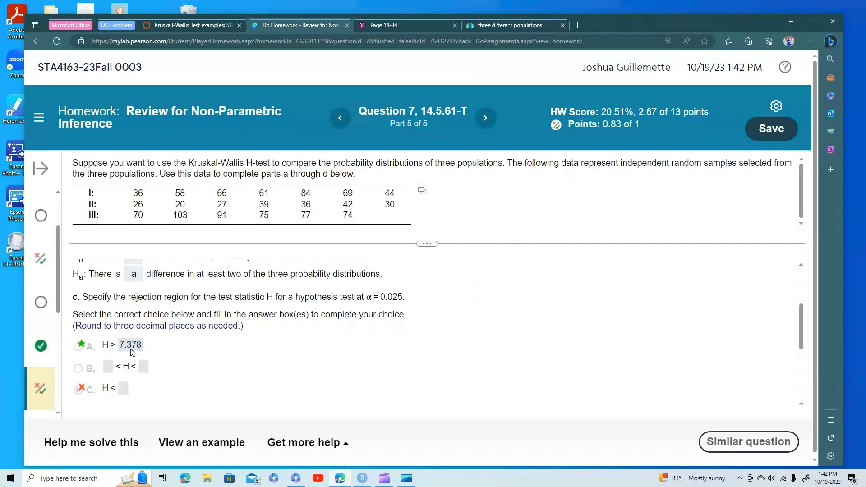
scroll(174, 364, "down", 1)
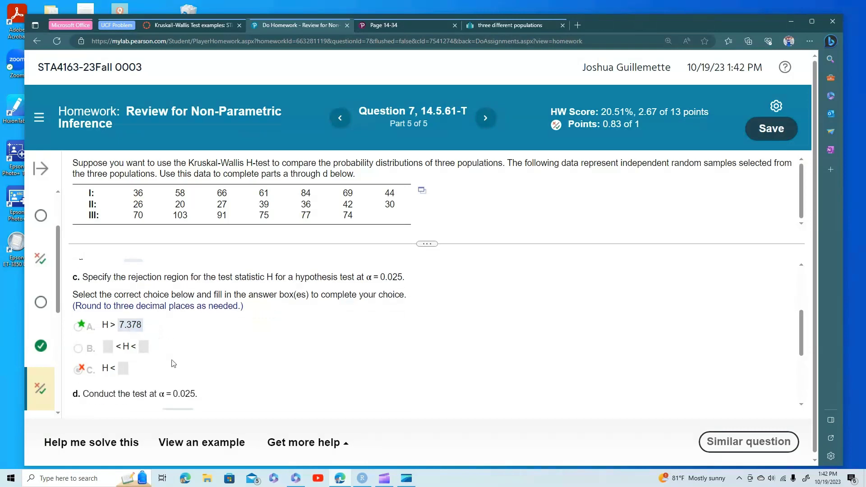
scroll(174, 363, "down", 3)
scroll(198, 355, "up", 3)
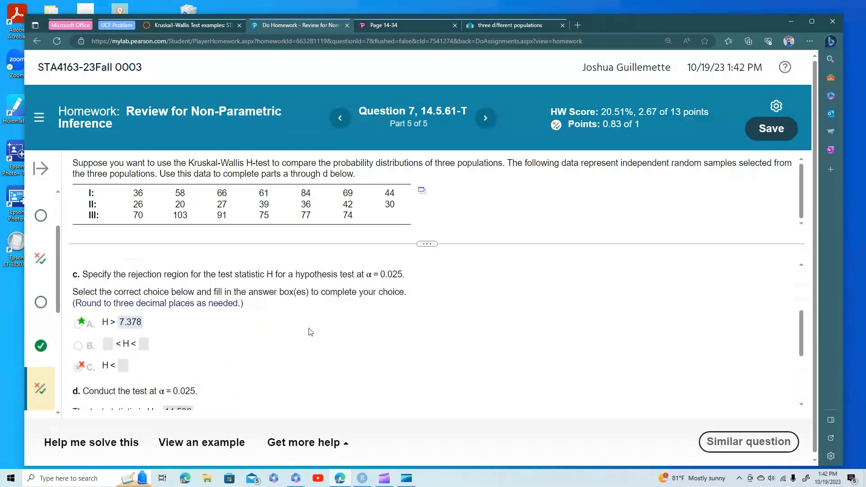
scroll(310, 332, "up", 3)
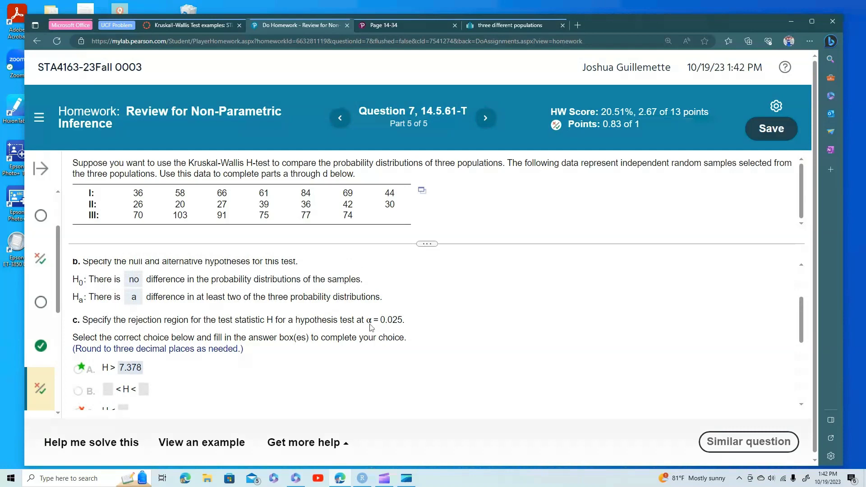
scroll(214, 331, "down", 1)
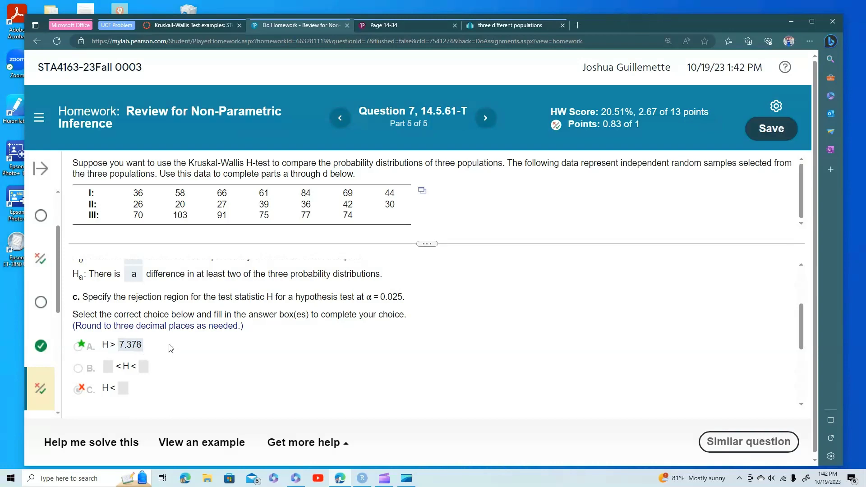
scroll(171, 347, "down", 2)
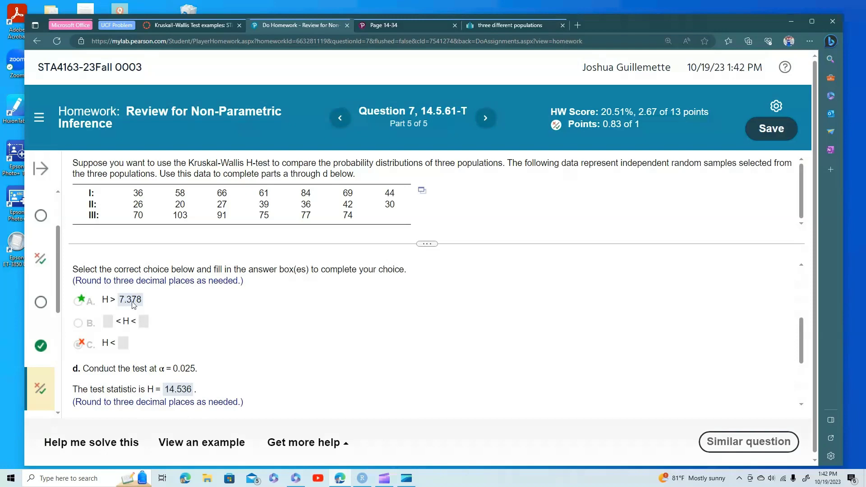
Return to StatCrunch's chi-square calculator showing 7.3777589 for DF 2.
left_click(507, 27)
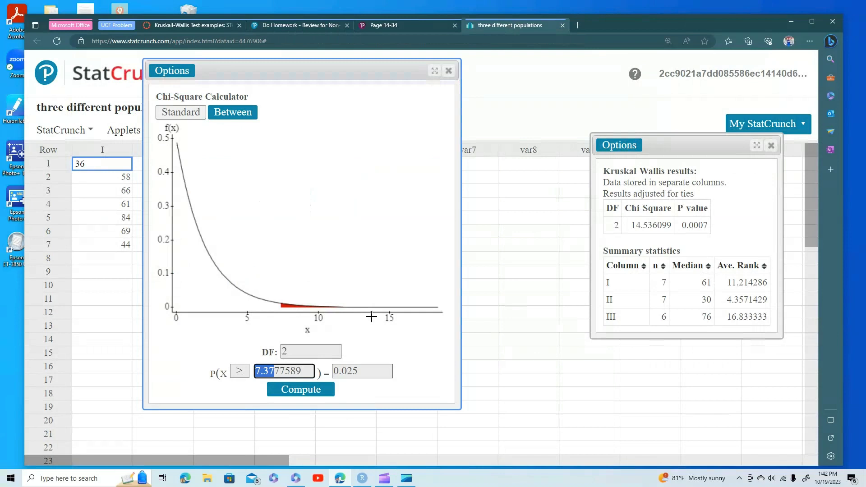